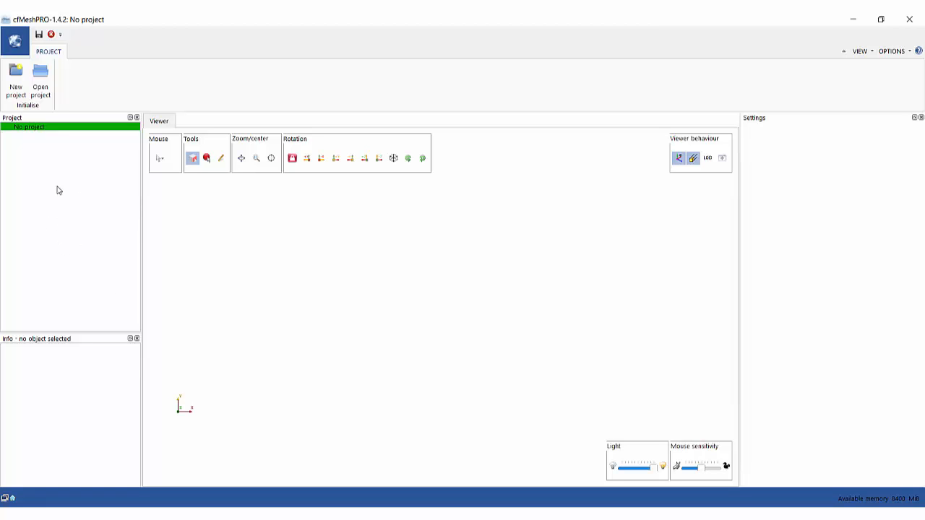
Load the existing project file Demo.igp from the Demo folder
{"action": "right_click", "coordinate": [52, 130]}
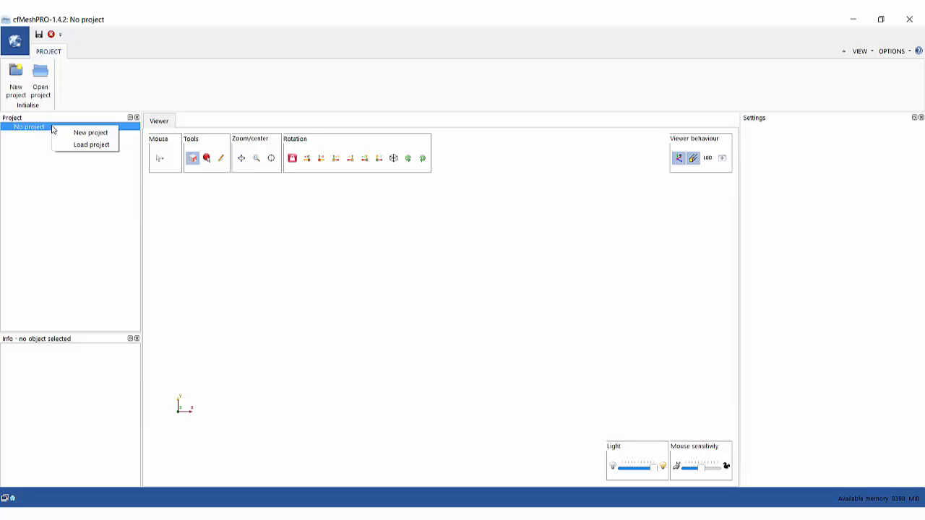
{"action": "left_click", "coordinate": [84, 145]}
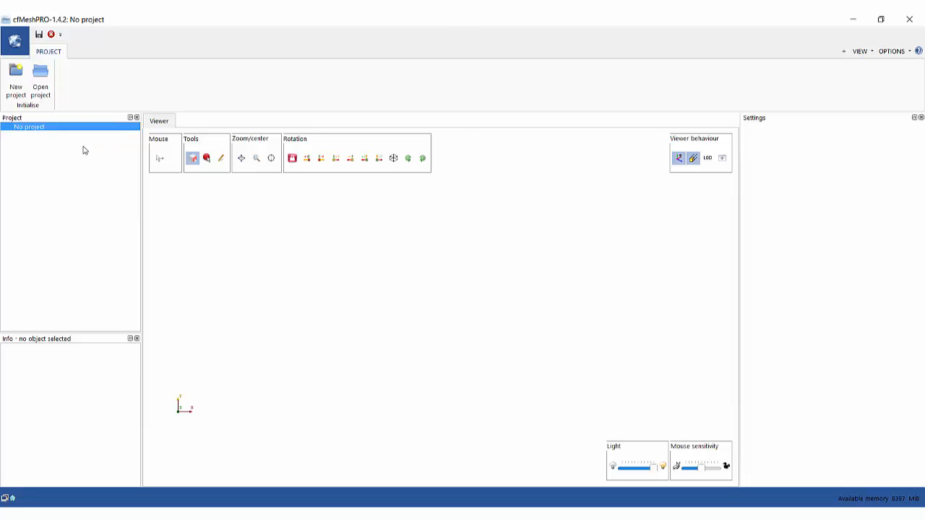
{"action": "left_click", "coordinate": [138, 138]}
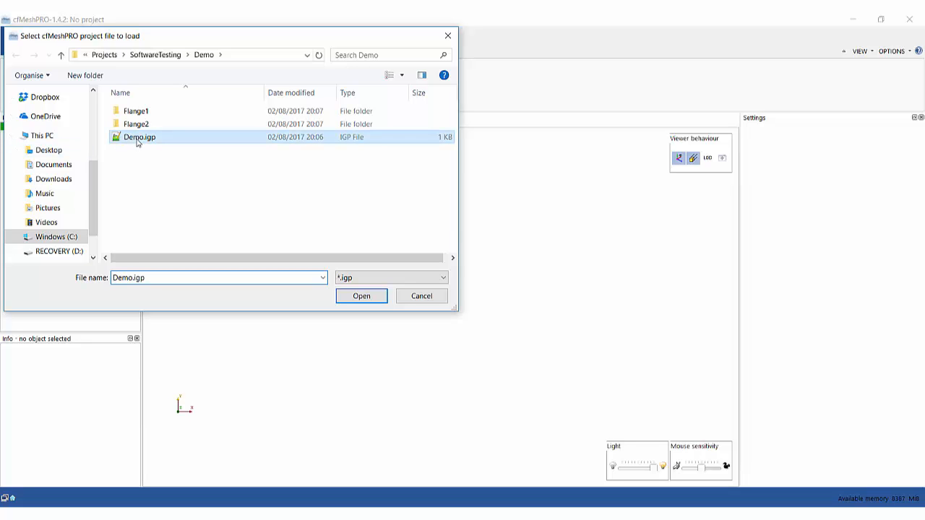
{"action": "left_click", "coordinate": [362, 295]}
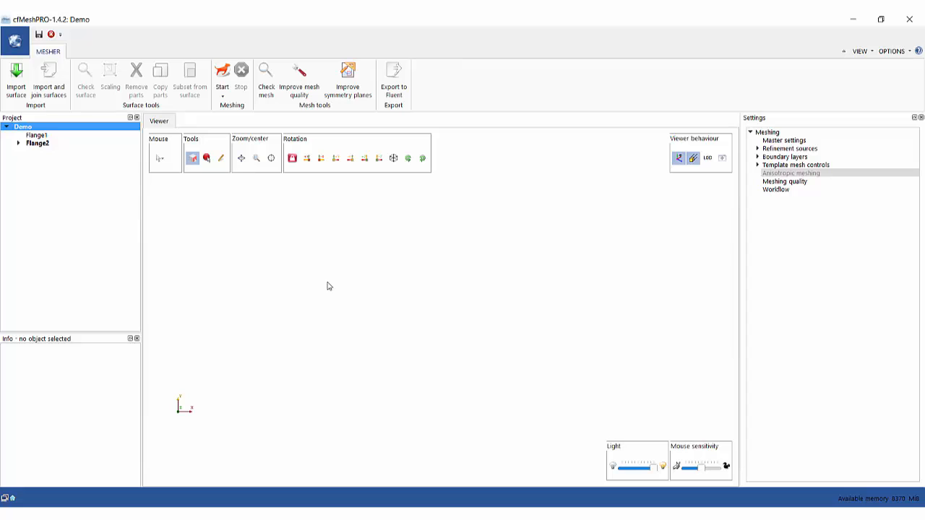
Activate the Flange1 case and expand its surface and volume mesh groups in the project tree
{"action": "left_click", "coordinate": [44, 136]}
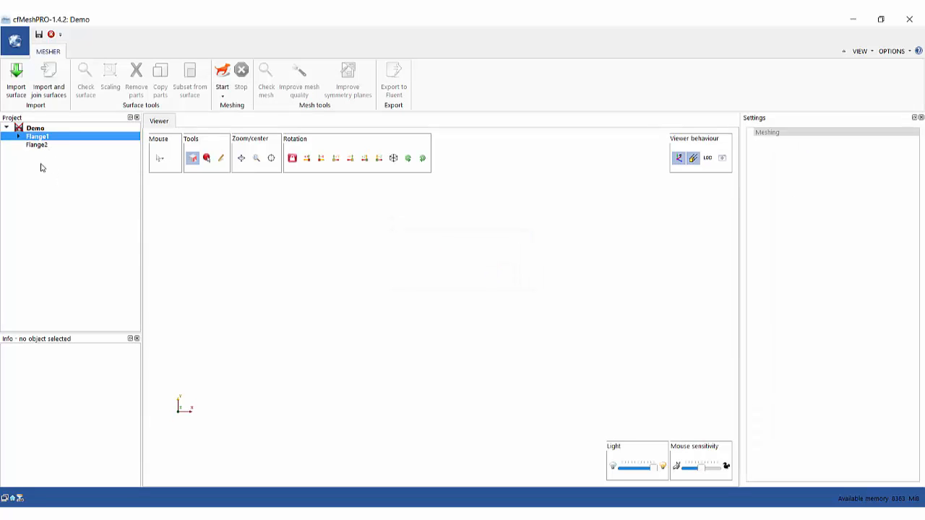
{"action": "left_click", "coordinate": [17, 137]}
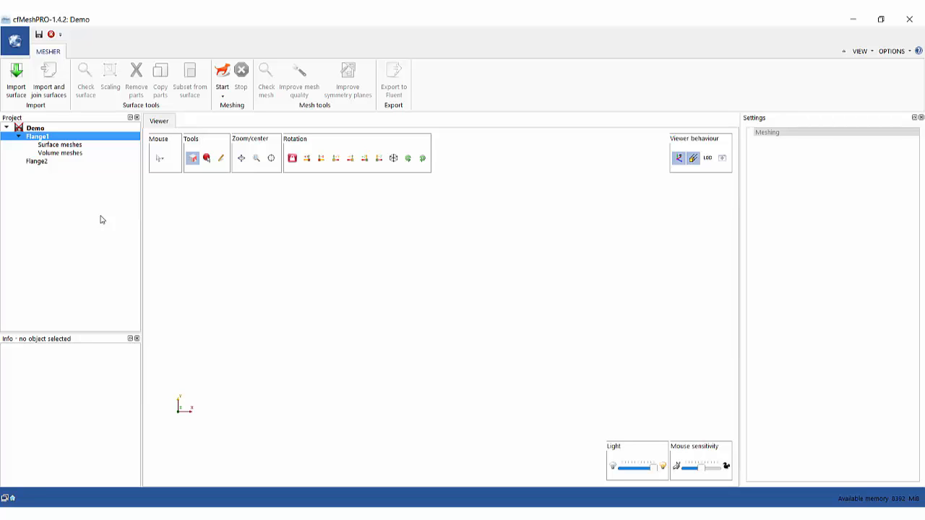
{"action": "right_click", "coordinate": [41, 129]}
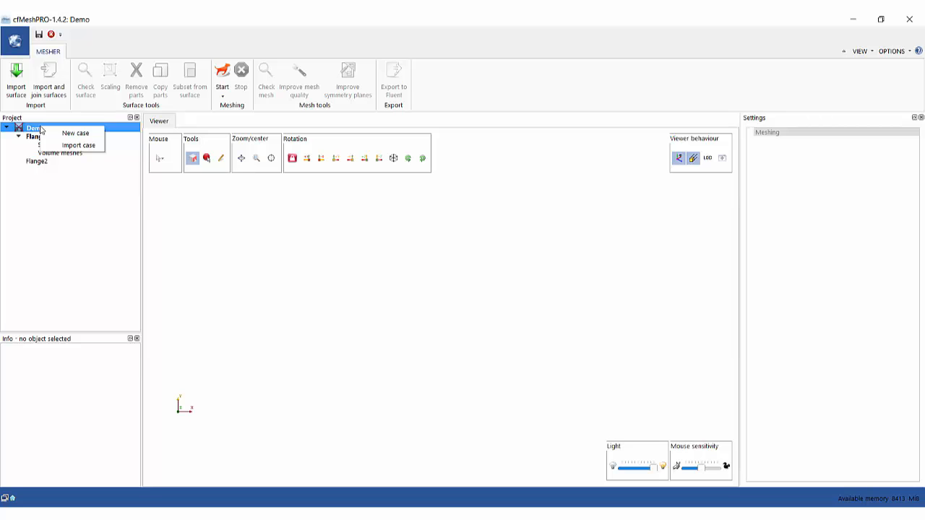
{"action": "left_click", "coordinate": [72, 197]}
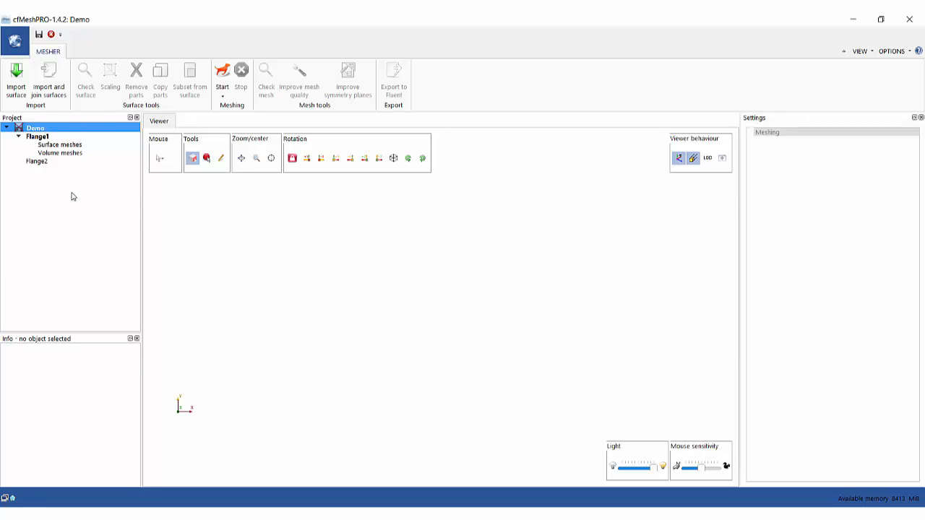
{"action": "right_click", "coordinate": [41, 137]}
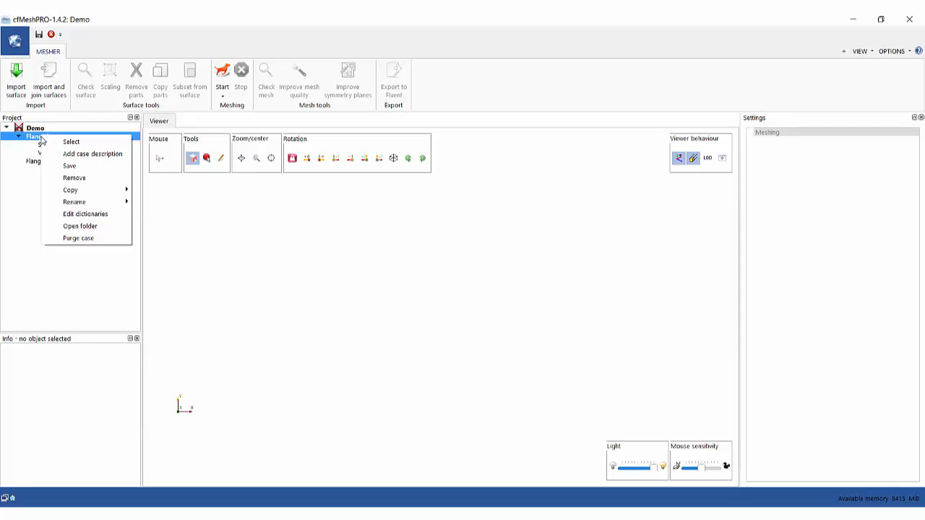
{"action": "left_click", "coordinate": [34, 271]}
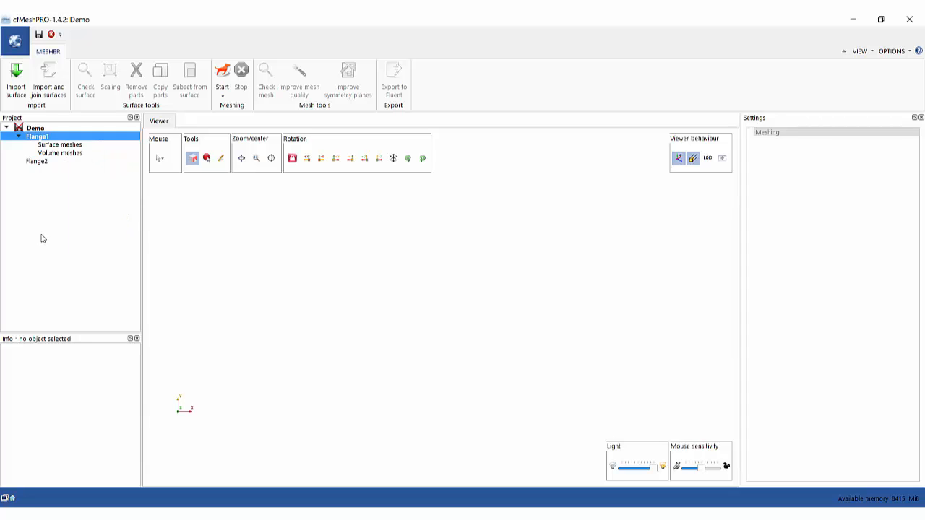
Duplicate the Flange1 case under the name Flange1_copy
{"action": "right_click", "coordinate": [55, 139]}
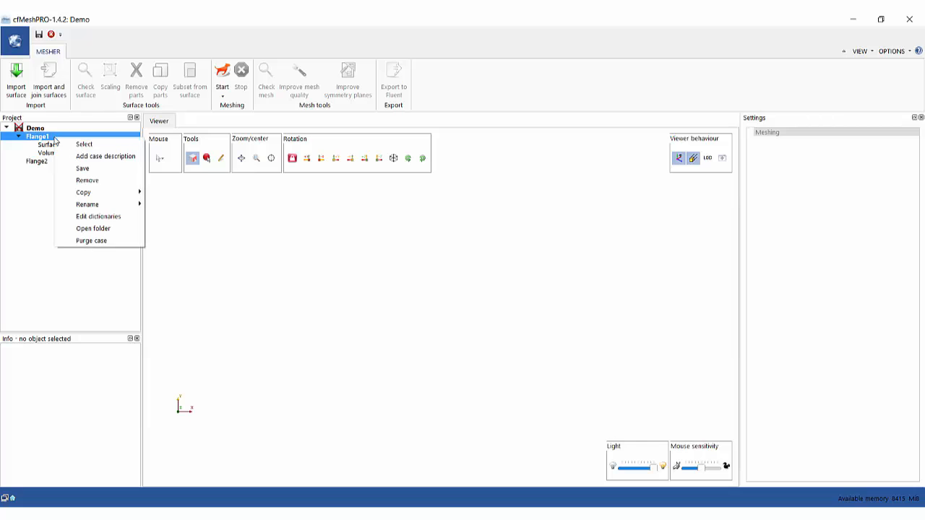
{"action": "mouse_move", "coordinate": [103, 192]}
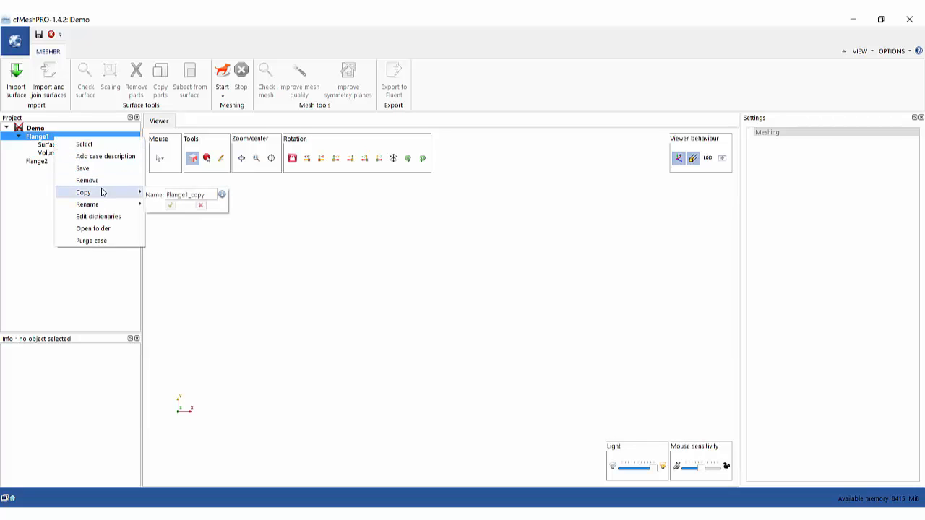
{"action": "left_click", "coordinate": [180, 197]}
{"action": "left_click", "coordinate": [170, 205]}
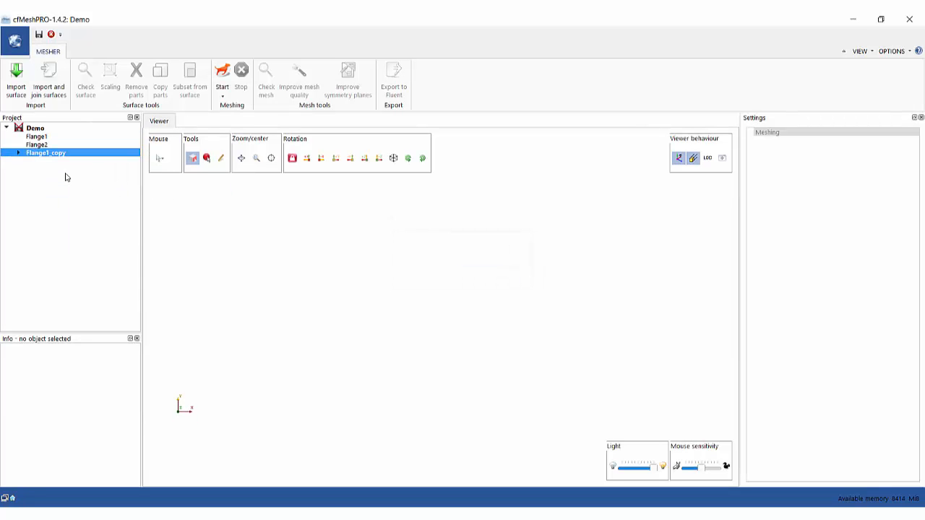
Remove the Flange1_copy case from the project and delete it from disk as well
{"action": "left_click", "coordinate": [19, 154]}
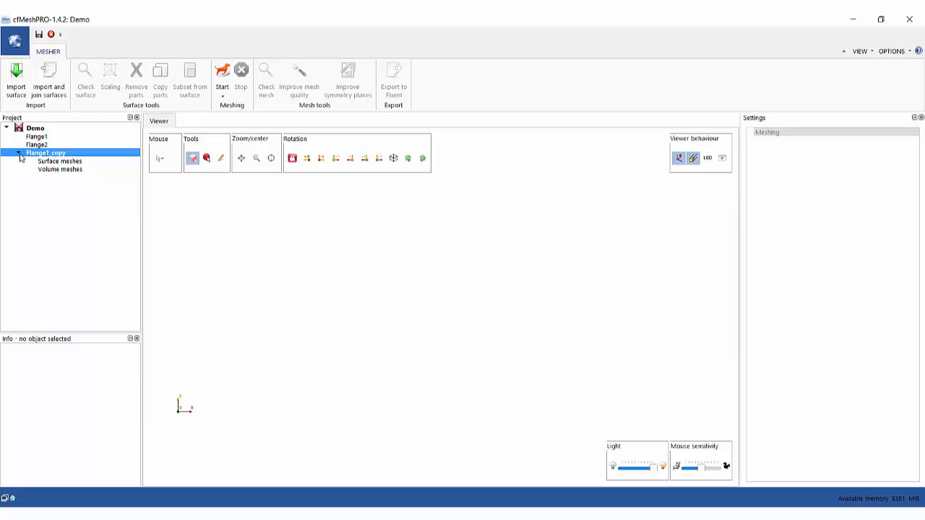
{"action": "right_click", "coordinate": [63, 155]}
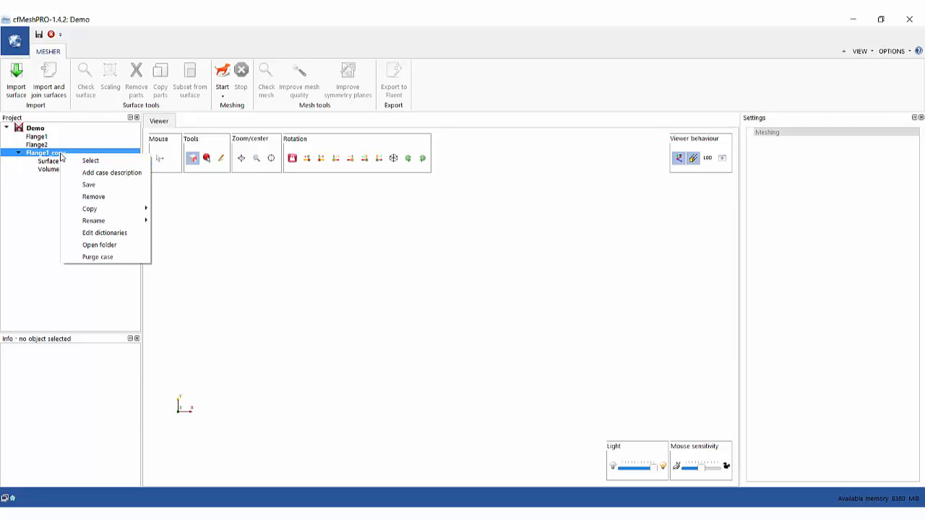
{"action": "left_click", "coordinate": [93, 196]}
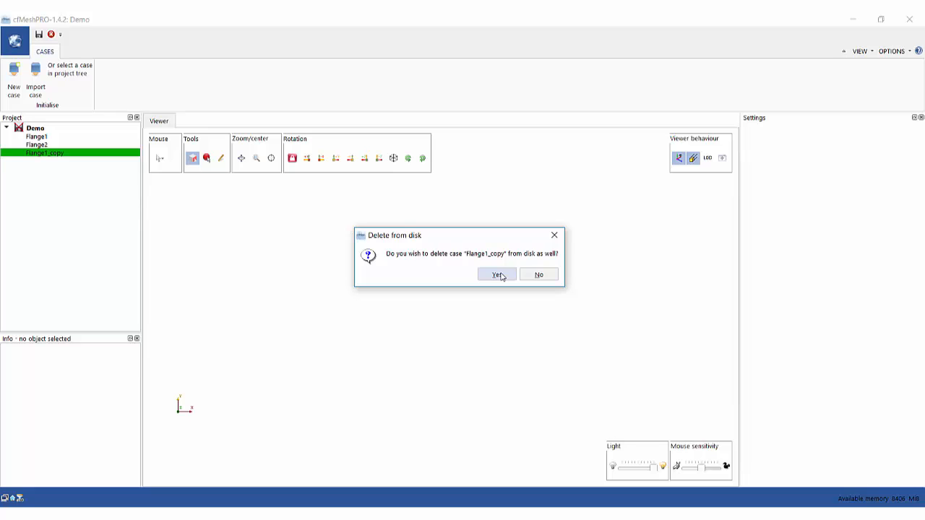
{"action": "left_click", "coordinate": [497, 276]}
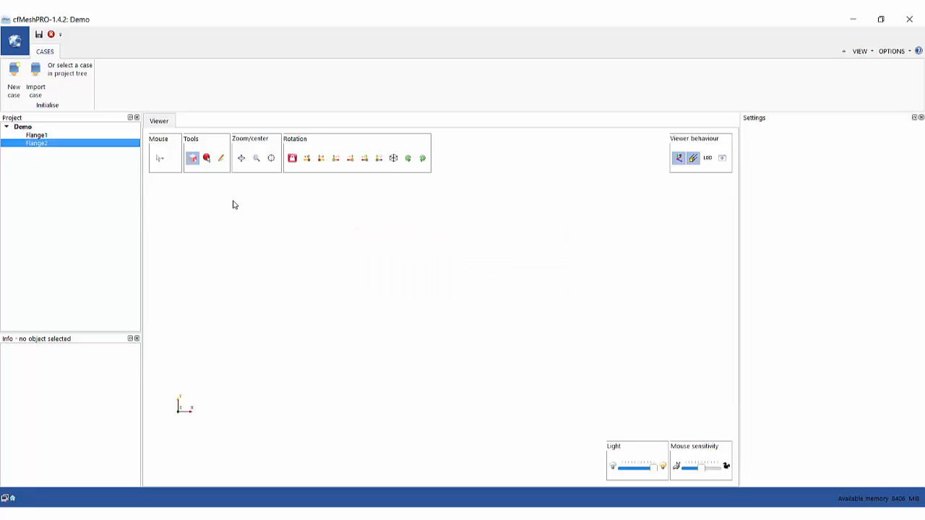
Activate the Flange1 case and import flange.fms from the Demo folder into its surface meshes
{"action": "left_click", "coordinate": [40, 136]}
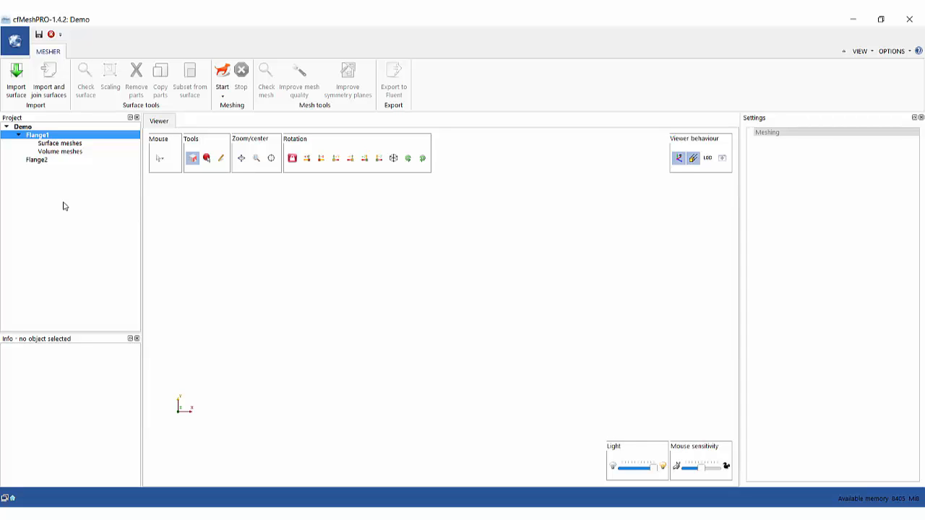
{"action": "left_click", "coordinate": [78, 147]}
{"action": "right_click", "coordinate": [78, 147]}
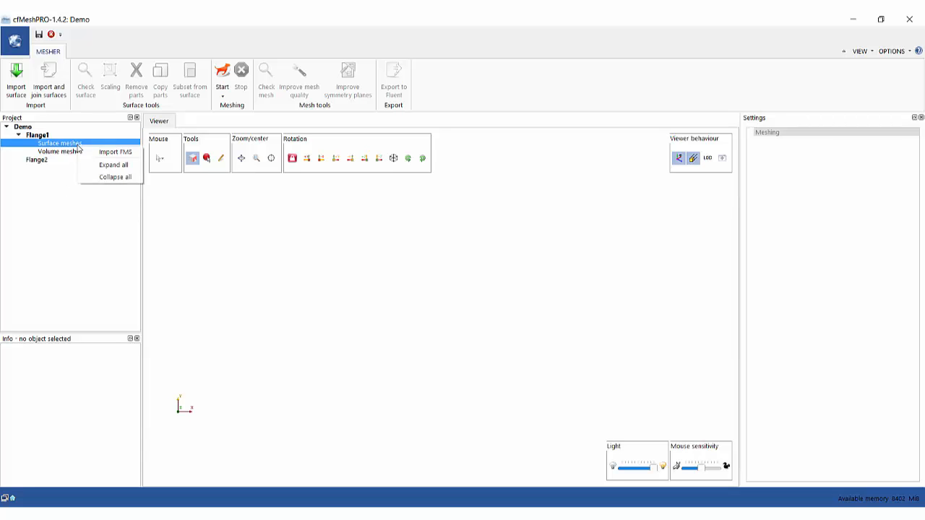
{"action": "left_click", "coordinate": [116, 153]}
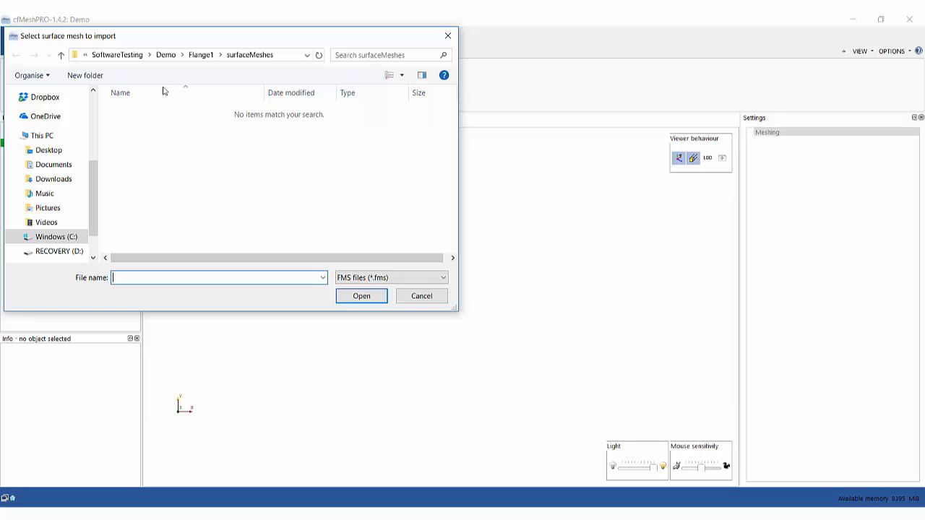
{"action": "left_click", "coordinate": [166, 55]}
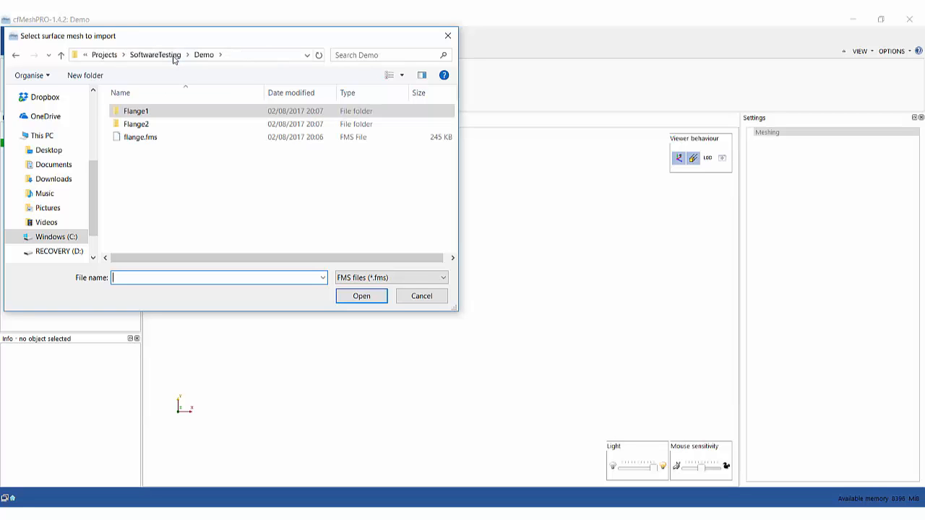
{"action": "left_click", "coordinate": [142, 137]}
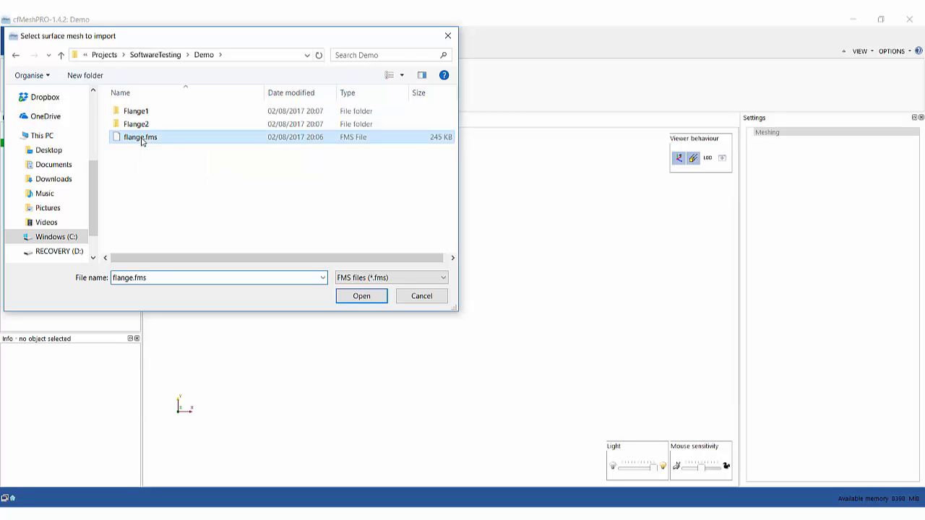
{"action": "left_click", "coordinate": [361, 297]}
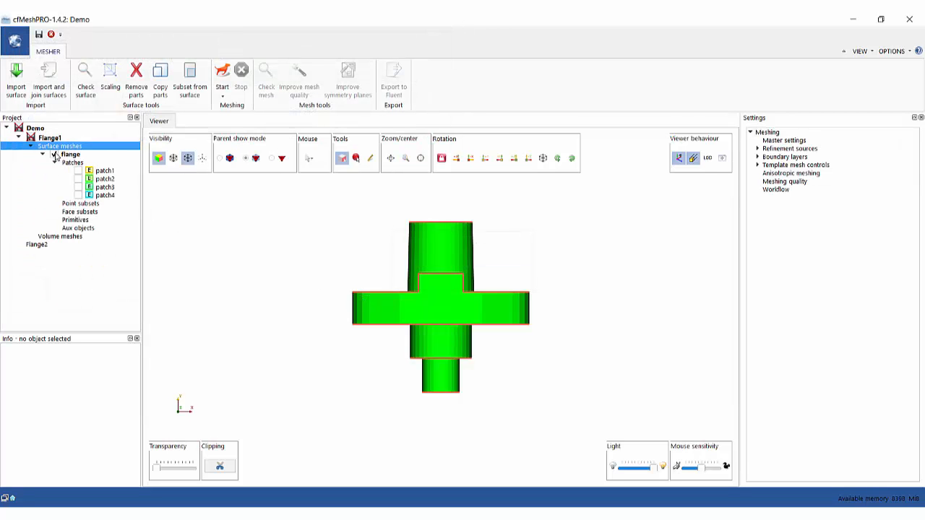
Examine the flange geometry and the editing options offered for patch1, for patch1 and patch3 together, and for the whole patch group
{"action": "left_click_drag", "start_coordinate": [234, 299], "coordinate": [672, 326]}
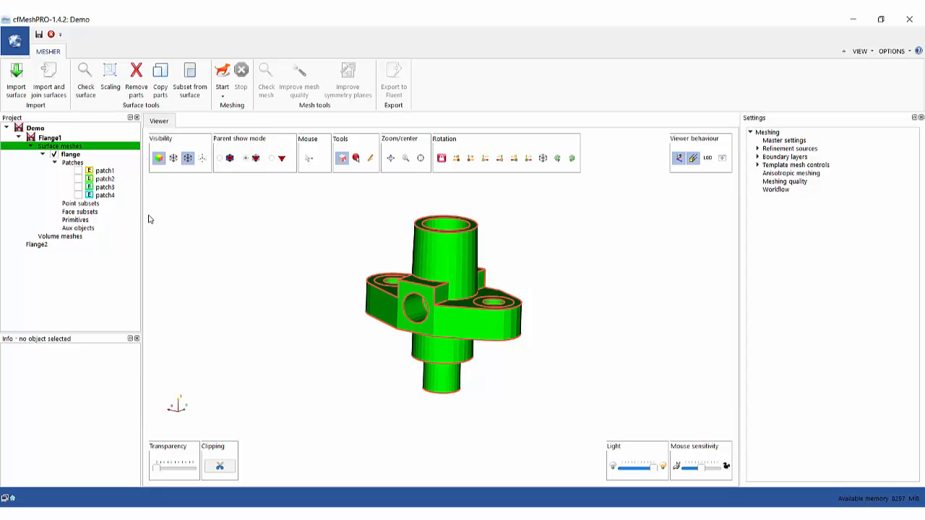
{"action": "left_click", "coordinate": [105, 174]}
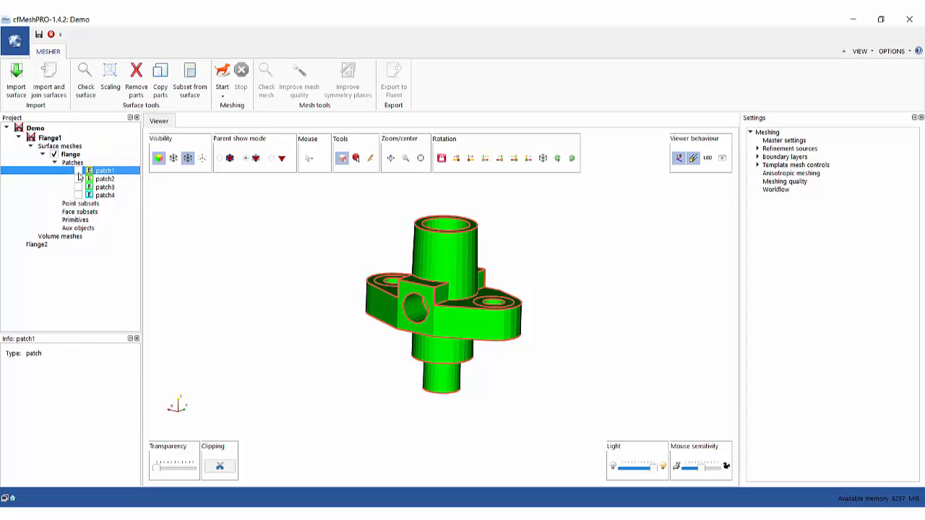
{"action": "left_click", "coordinate": [78, 171]}
{"action": "left_click", "coordinate": [80, 172]}
{"action": "right_click", "coordinate": [106, 171]}
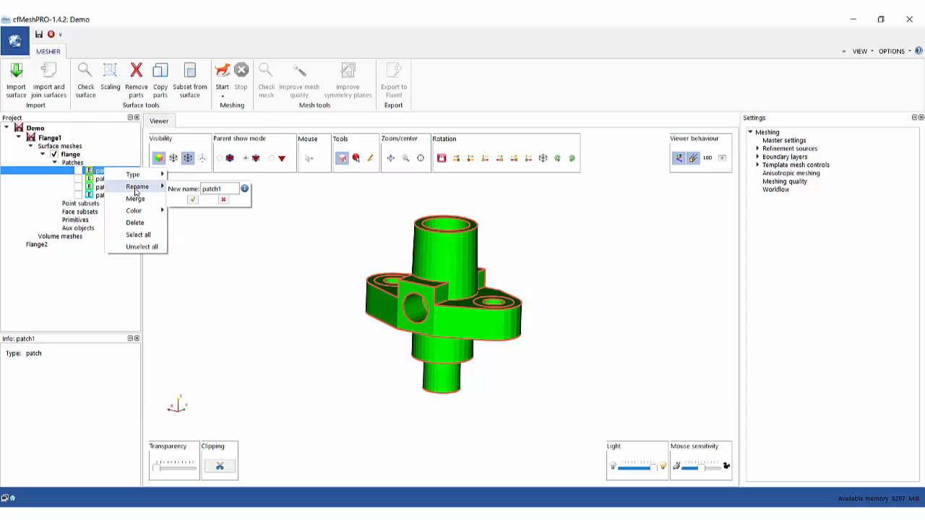
{"action": "mouse_move", "coordinate": [137, 213]}
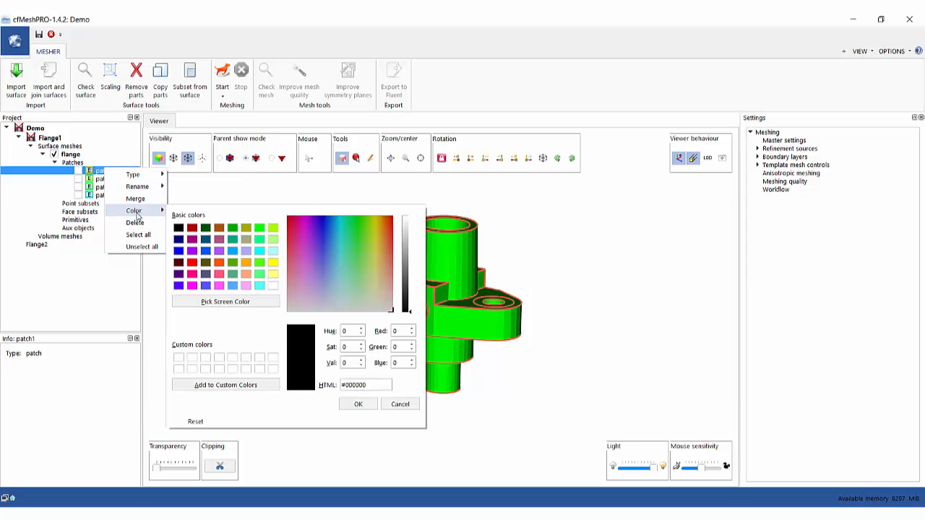
{"action": "left_click", "coordinate": [111, 264]}
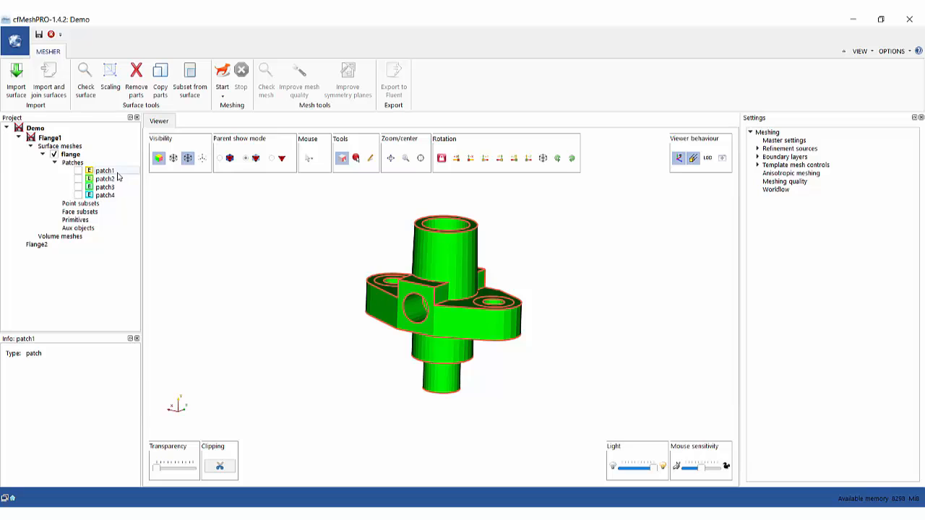
{"action": "left_click", "coordinate": [117, 172]}
{"action": "left_click", "coordinate": [112, 187], "text": "ctrl"}
{"action": "right_click", "coordinate": [112, 188]}
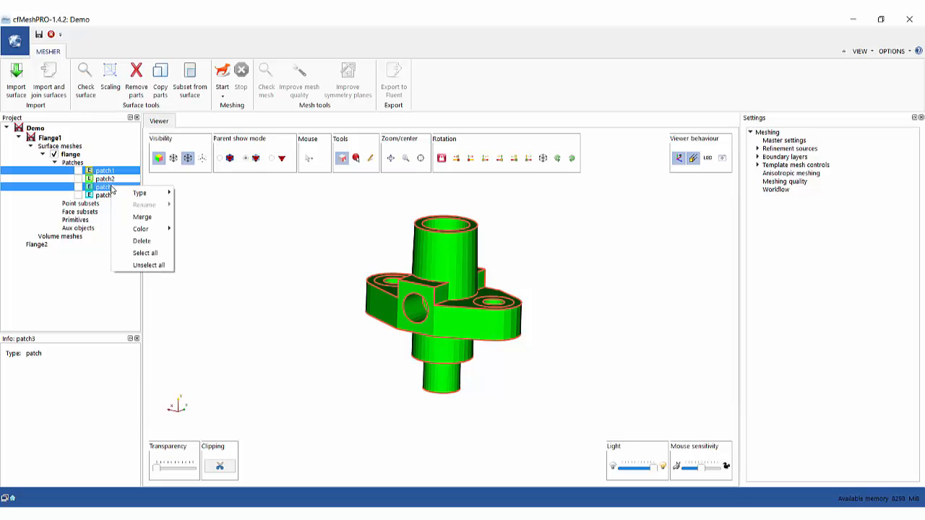
{"action": "left_click", "coordinate": [209, 228]}
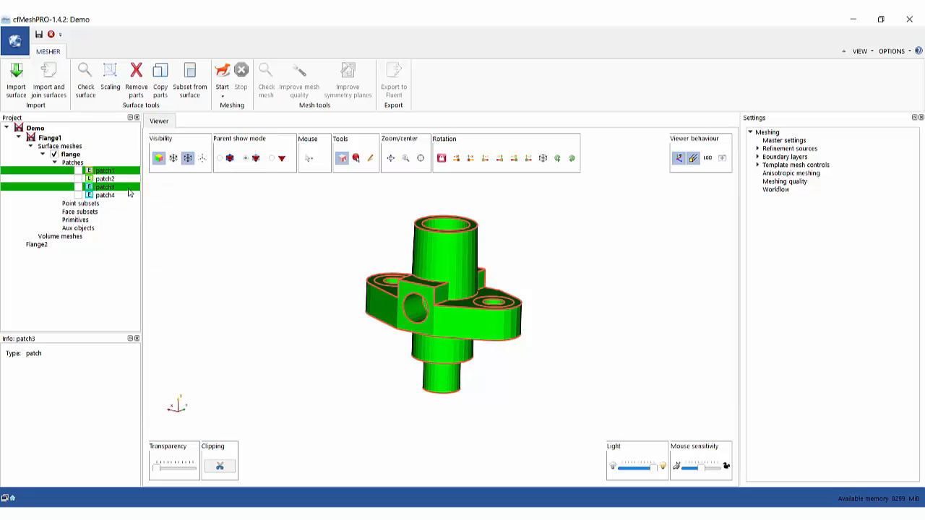
{"action": "right_click", "coordinate": [82, 164]}
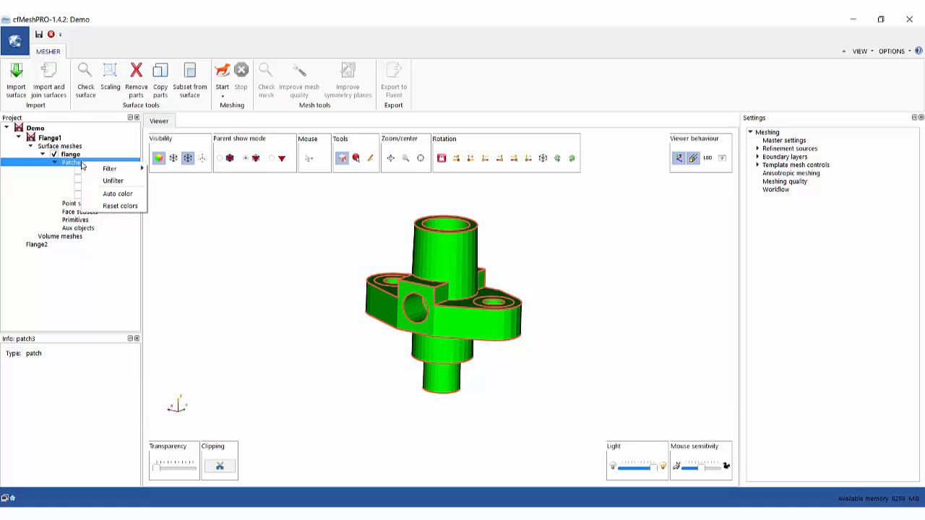
{"action": "mouse_move", "coordinate": [117, 171]}
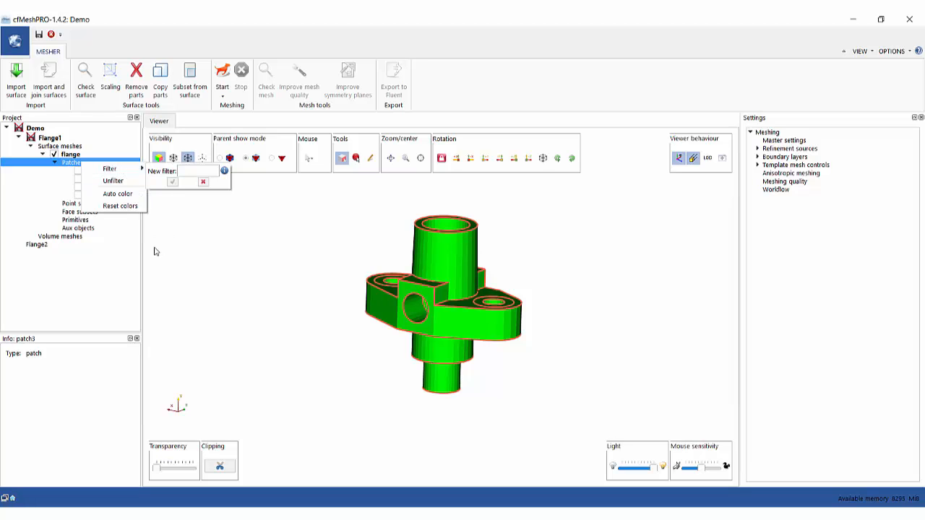
{"action": "left_click", "coordinate": [119, 264]}
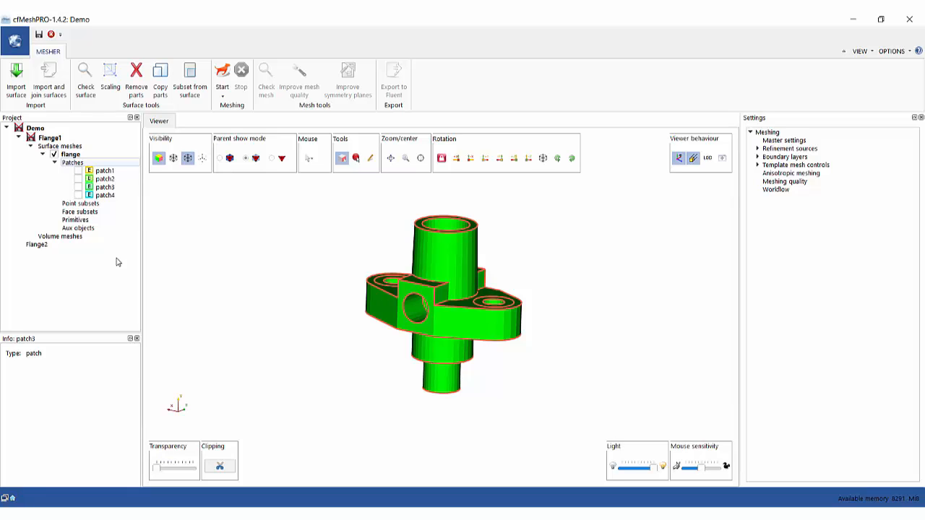
{"action": "left_click", "coordinate": [113, 172]}
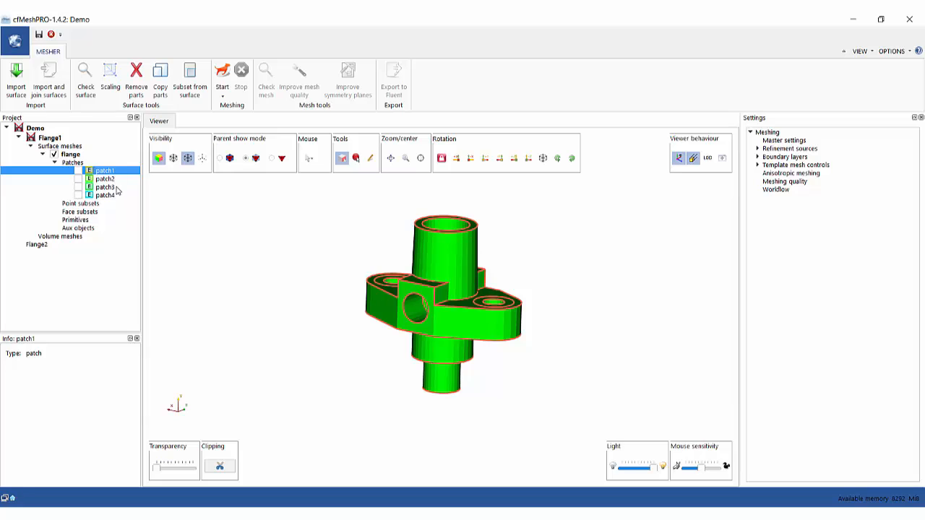
{"action": "left_click", "coordinate": [105, 187], "text": "ctrl"}
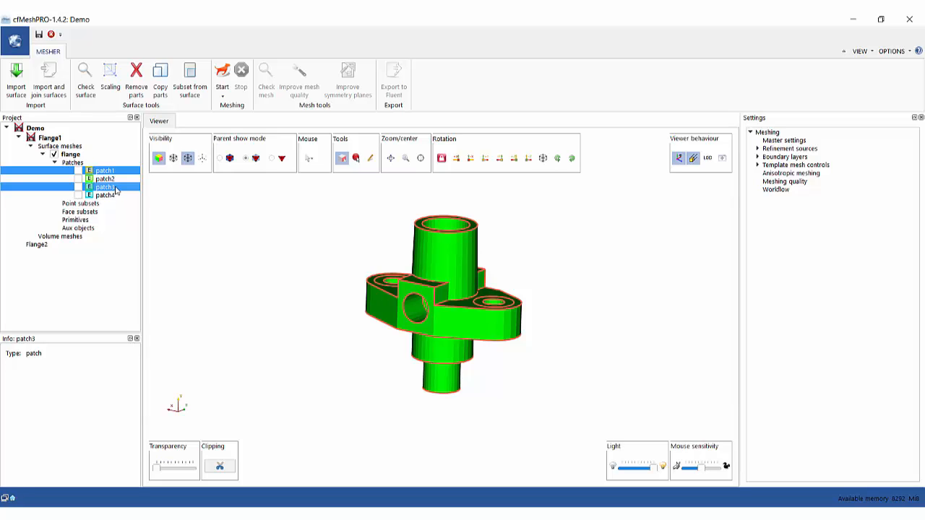
{"action": "left_click", "coordinate": [114, 254]}
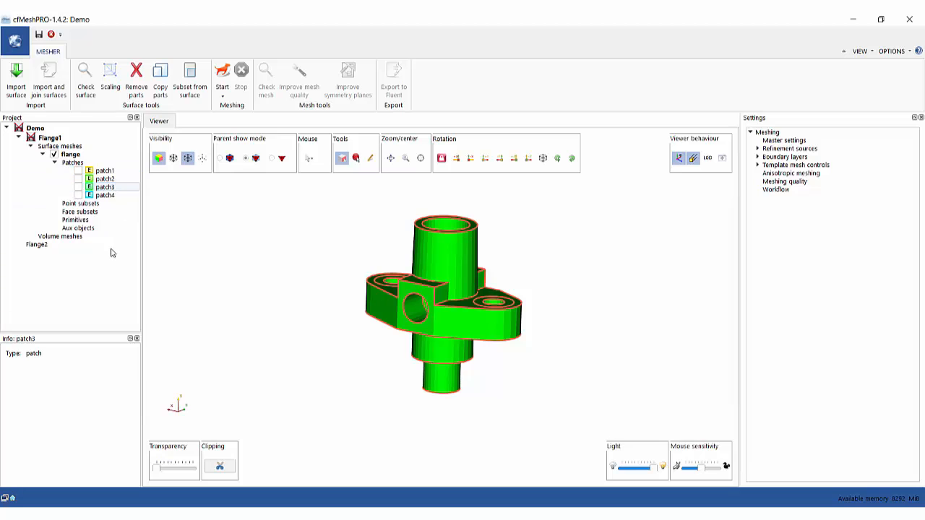
Select the whole range from patch1 to patch4 of the flange surface and turn on the display of all four
{"action": "left_click", "coordinate": [104, 172]}
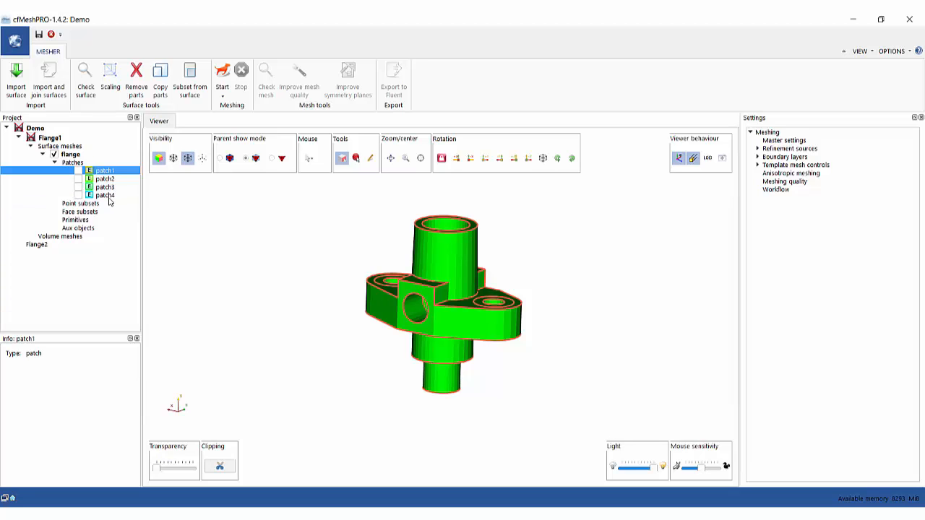
{"action": "left_click", "coordinate": [105, 195], "text": "shift"}
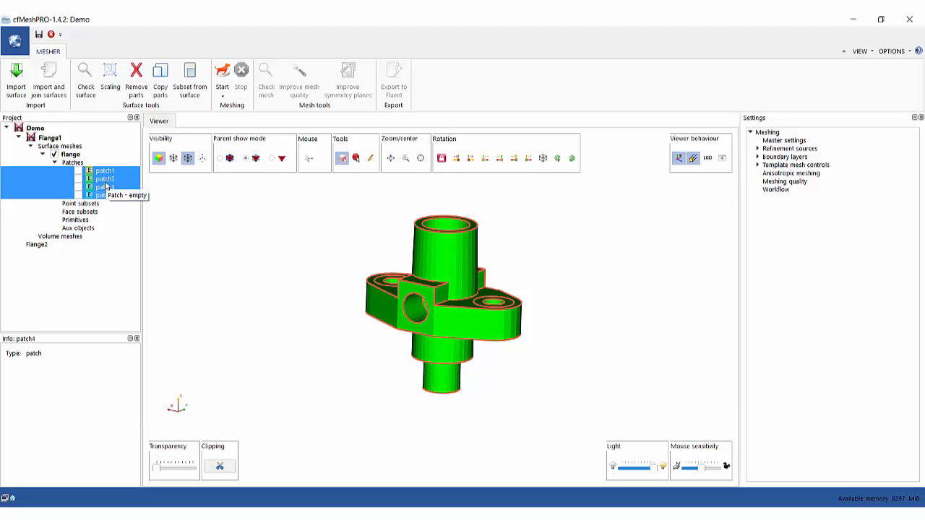
{"action": "right_click", "coordinate": [106, 186]}
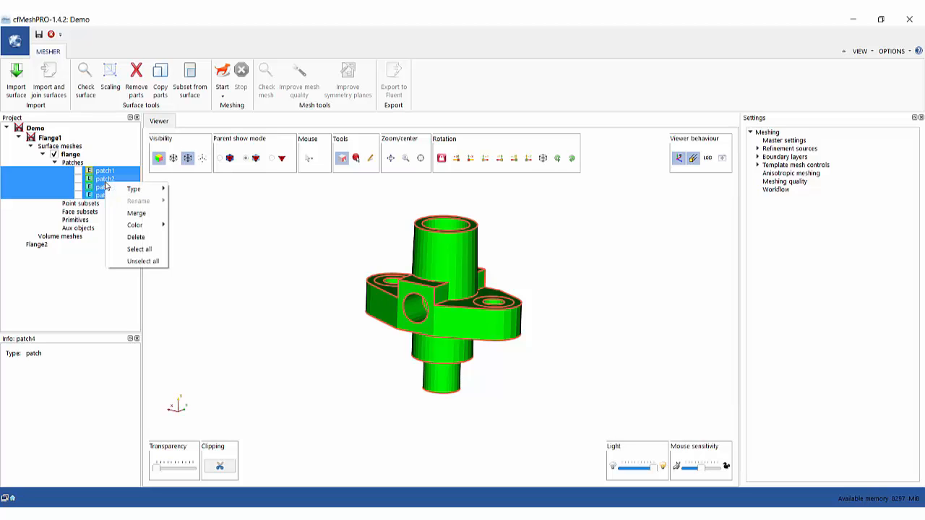
{"action": "left_click", "coordinate": [139, 249]}
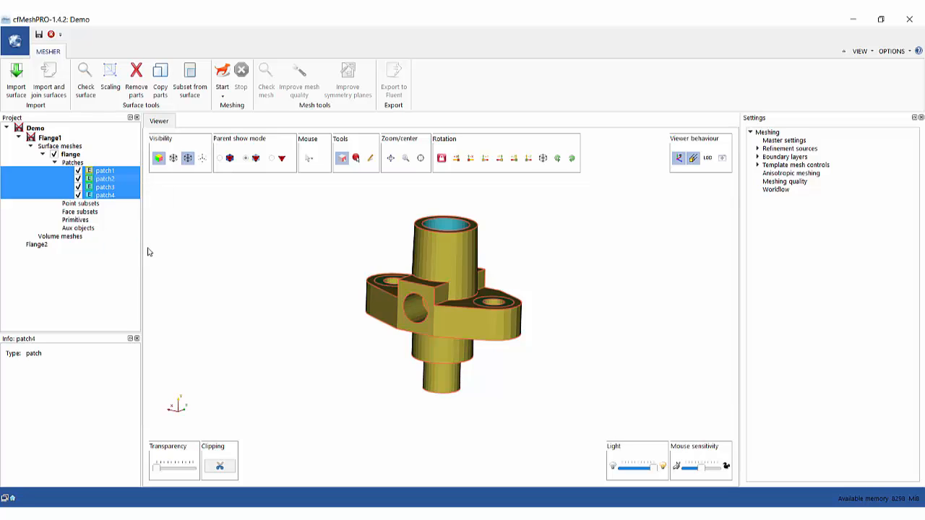
Set the type of all four selected flange patches to Patch
{"action": "right_click", "coordinate": [111, 195]}
{"action": "mouse_move", "coordinate": [126, 197]}
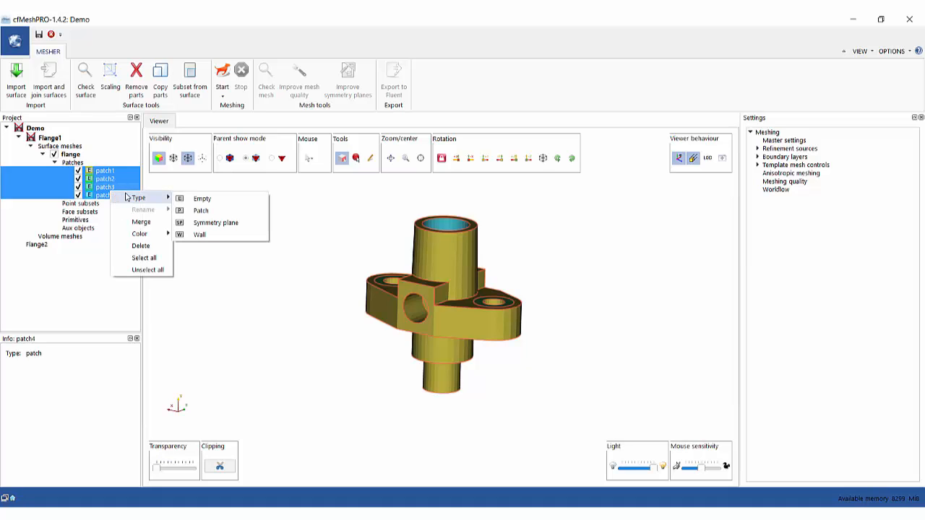
{"action": "left_click", "coordinate": [195, 211]}
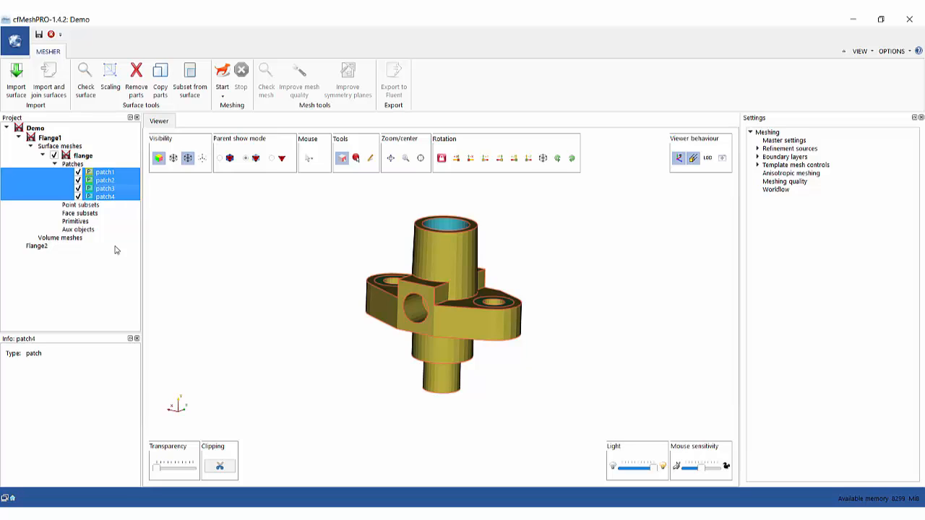
Examine the mesh information for patch3 and the whole flange surface, and locate its point subsets and face subsets
{"action": "left_click", "coordinate": [115, 189]}
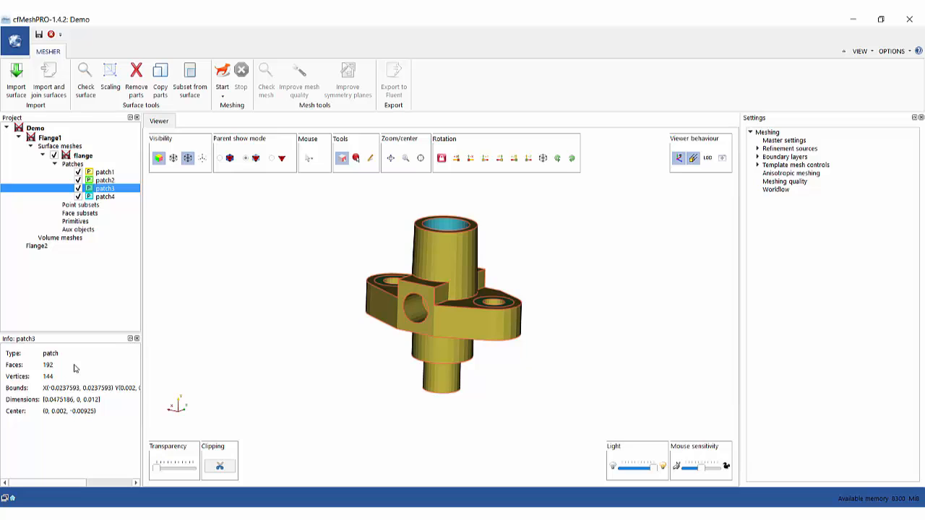
{"action": "left_click", "coordinate": [84, 159]}
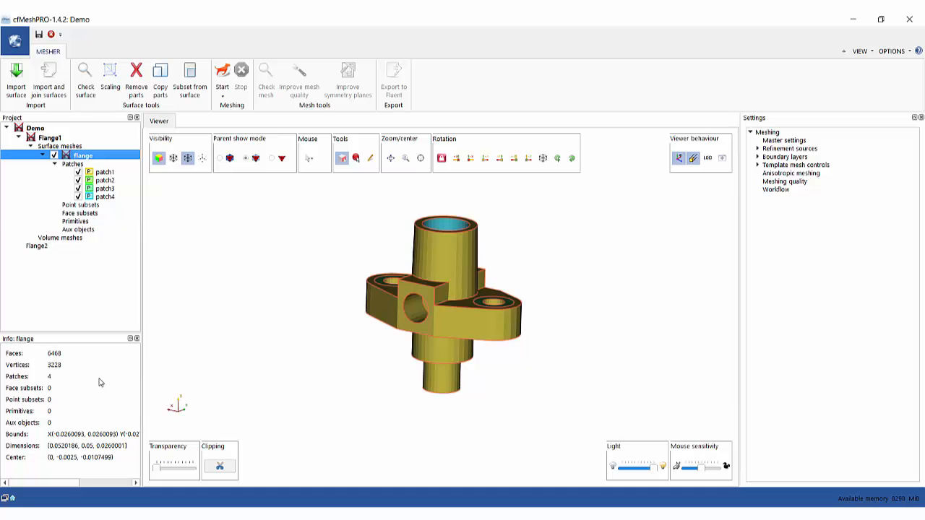
{"action": "left_click", "coordinate": [96, 206]}
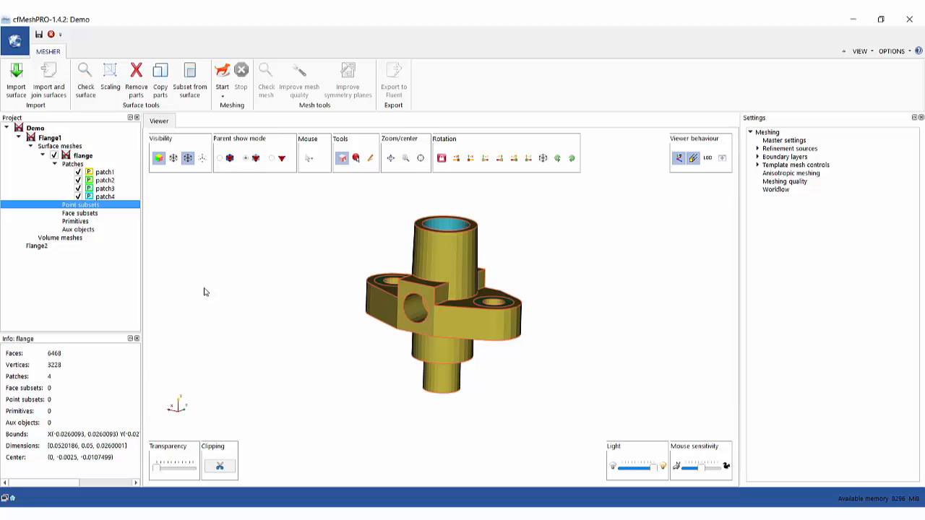
{"action": "left_click", "coordinate": [85, 213]}
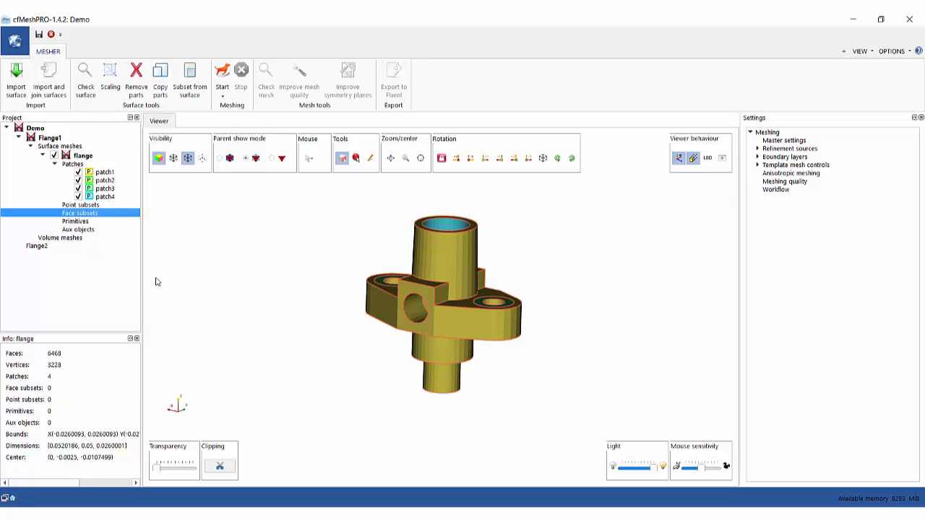
Examine which primitive shapes can be added to the flange surface and which options its auxiliary objects offer, without creating anything
{"action": "left_click", "coordinate": [82, 223]}
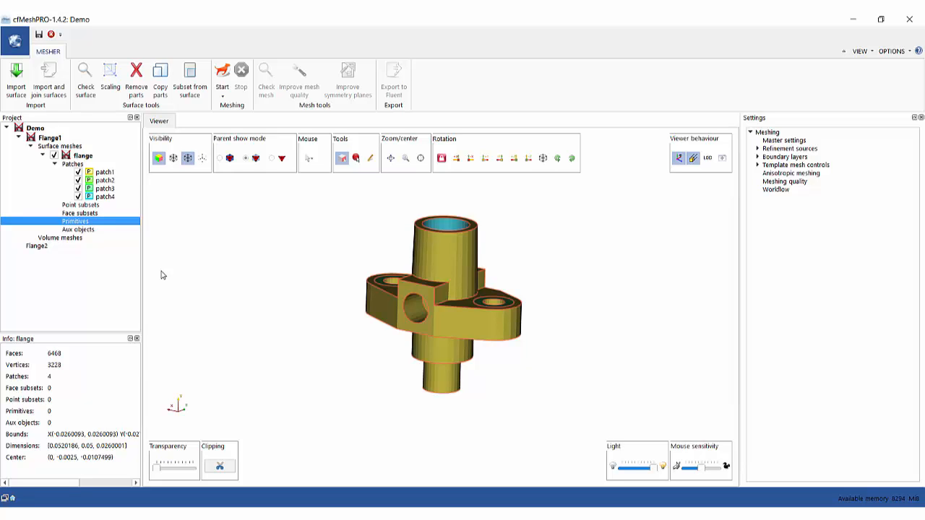
{"action": "right_click", "coordinate": [113, 223]}
{"action": "mouse_move", "coordinate": [142, 226]}
{"action": "mouse_move", "coordinate": [212, 240]}
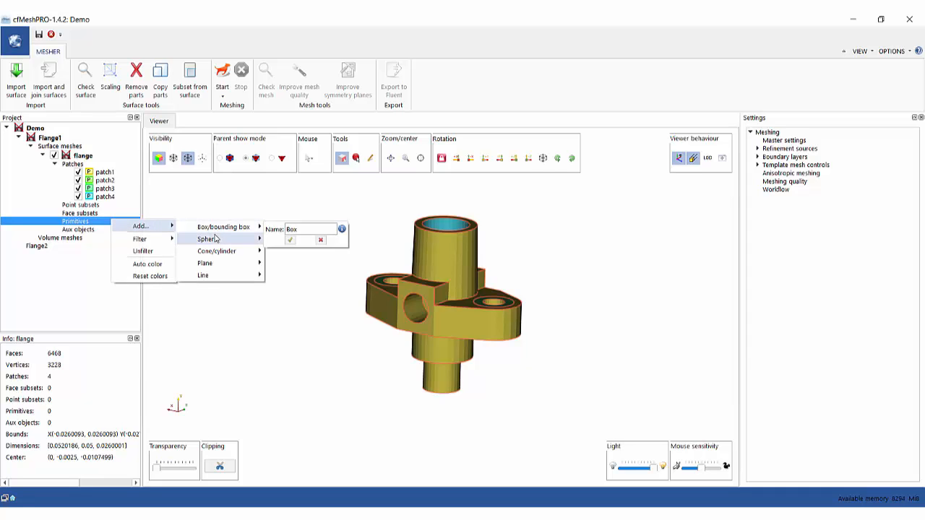
{"action": "mouse_move", "coordinate": [205, 275]}
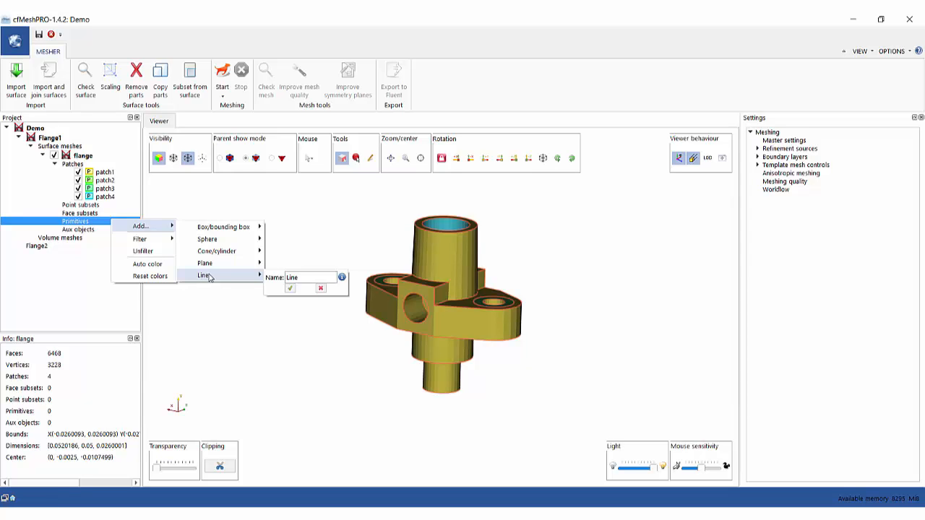
{"action": "left_click", "coordinate": [206, 325]}
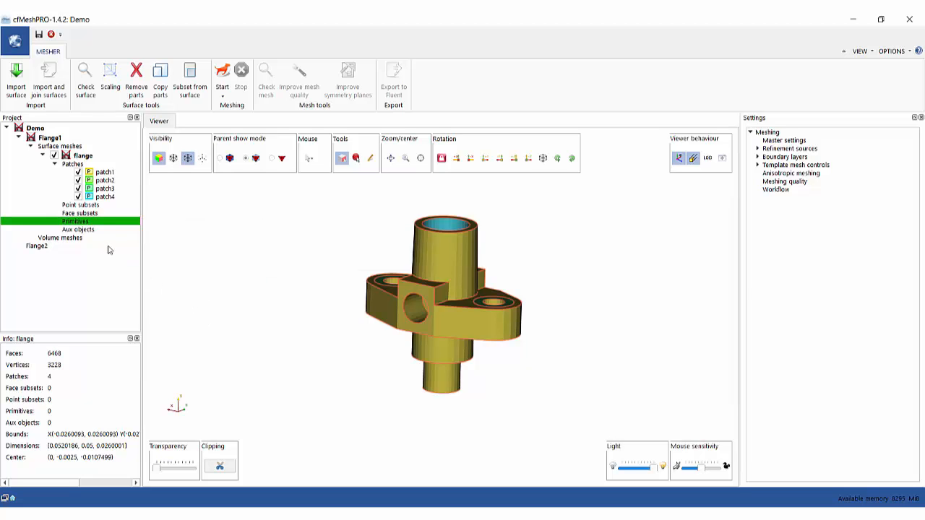
{"action": "left_click", "coordinate": [83, 232]}
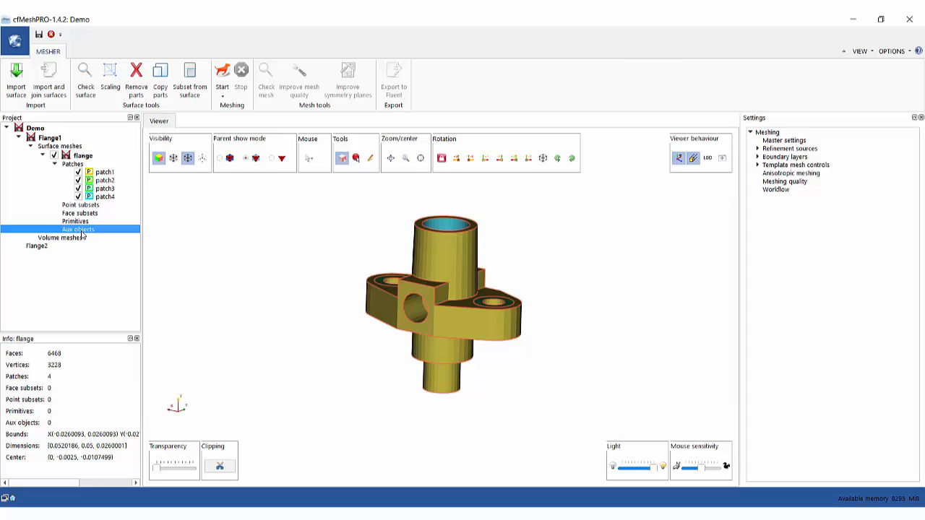
{"action": "right_click", "coordinate": [83, 233]}
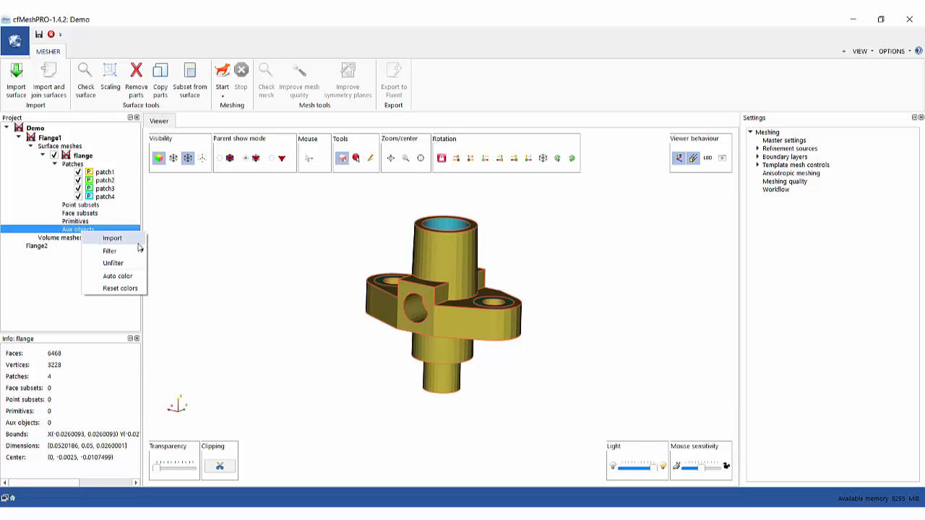
{"action": "left_click", "coordinate": [233, 271]}
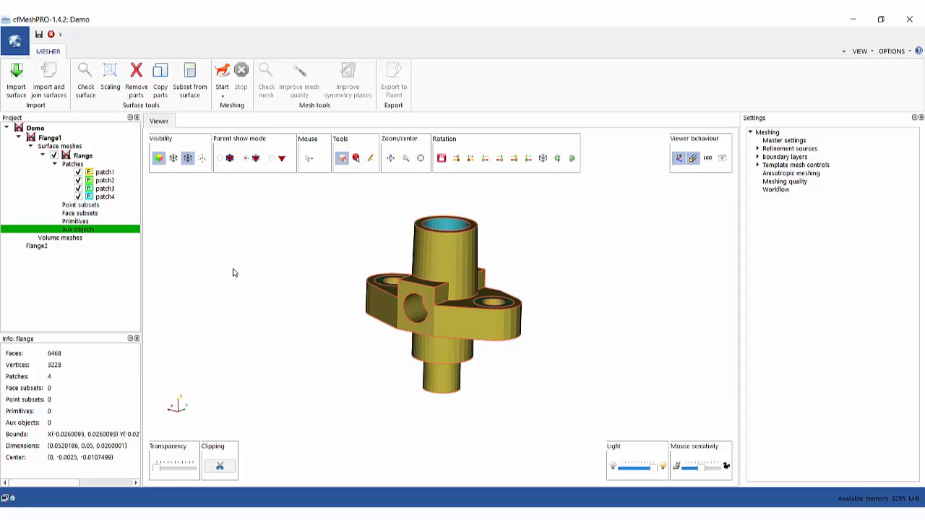
Activate the Flange2 case, expand its contents and display its constant volume mesh
{"action": "left_click", "coordinate": [39, 246]}
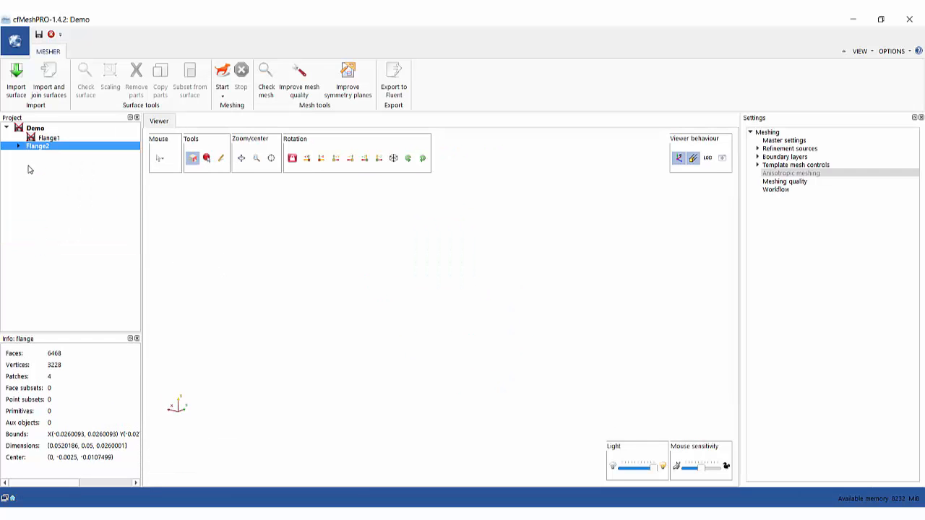
{"action": "left_click", "coordinate": [18, 146]}
{"action": "left_click", "coordinate": [53, 179]}
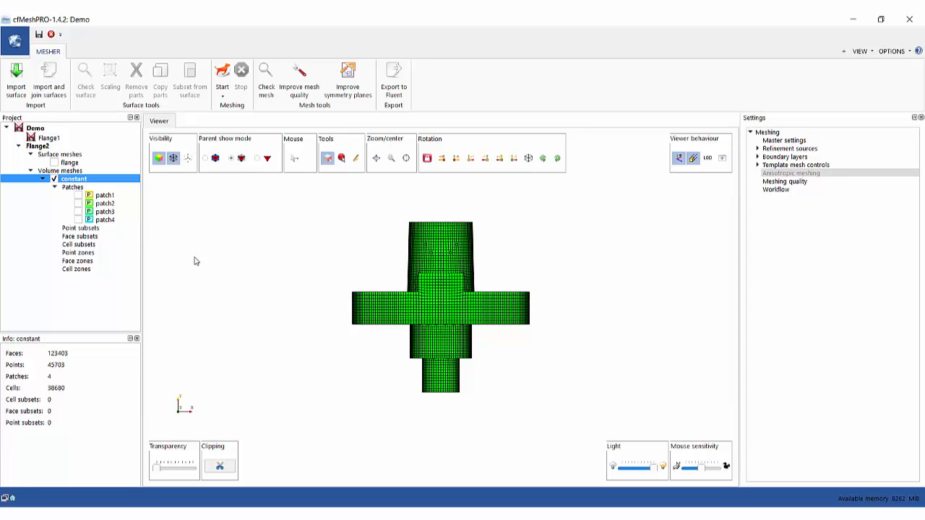
Look through the constant volume mesh's cell subsets, point zones, face zones and cell zones
{"action": "left_click", "coordinate": [91, 245]}
{"action": "left_click", "coordinate": [84, 253]}
{"action": "left_click", "coordinate": [84, 261]}
{"action": "left_click", "coordinate": [84, 269]}
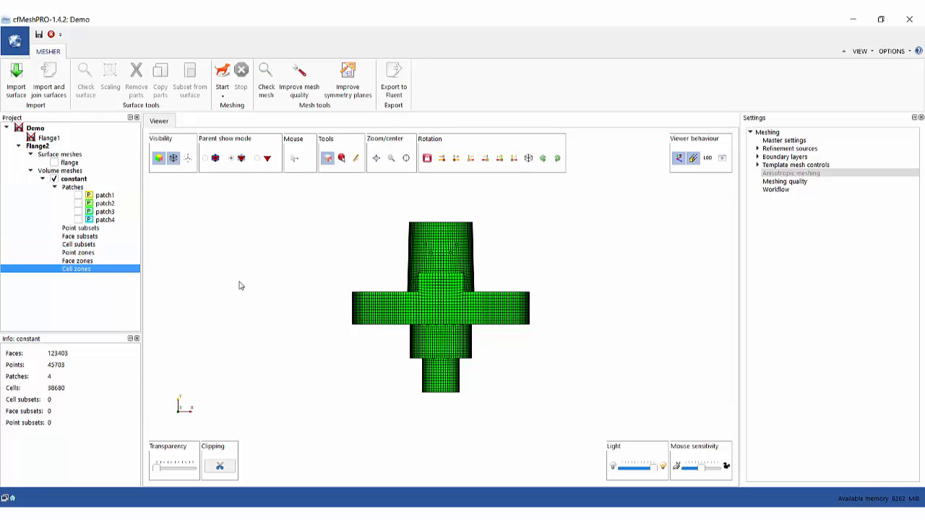